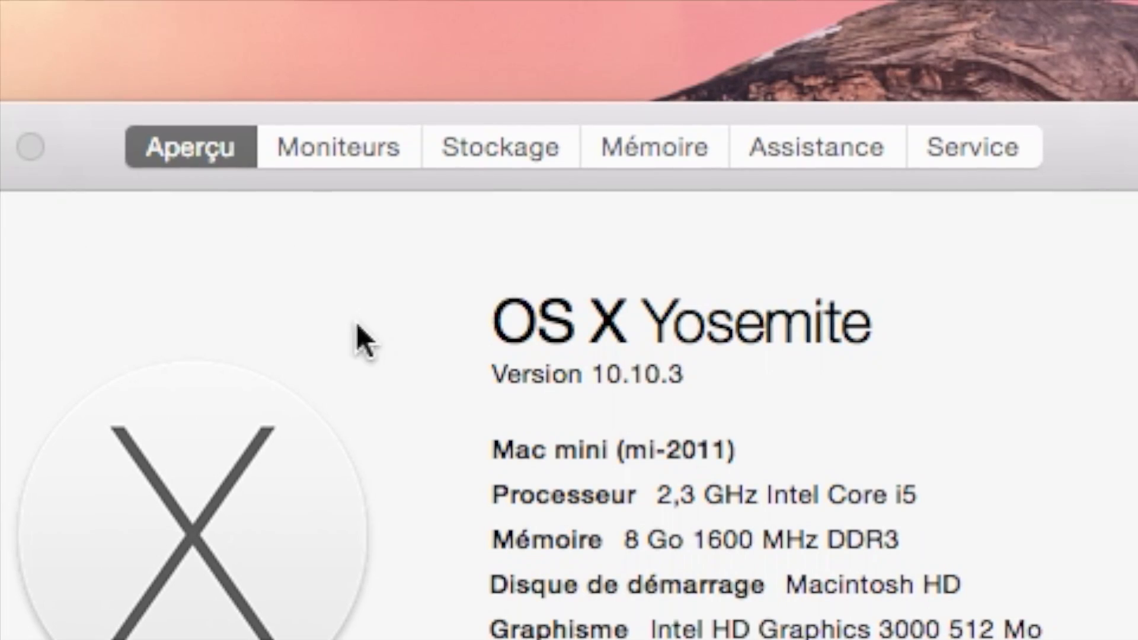
Confirm OS X Yosemite 10.10.3 in About This Mac, then select the GitHub link in the Sans titre note
double_click(636, 375)
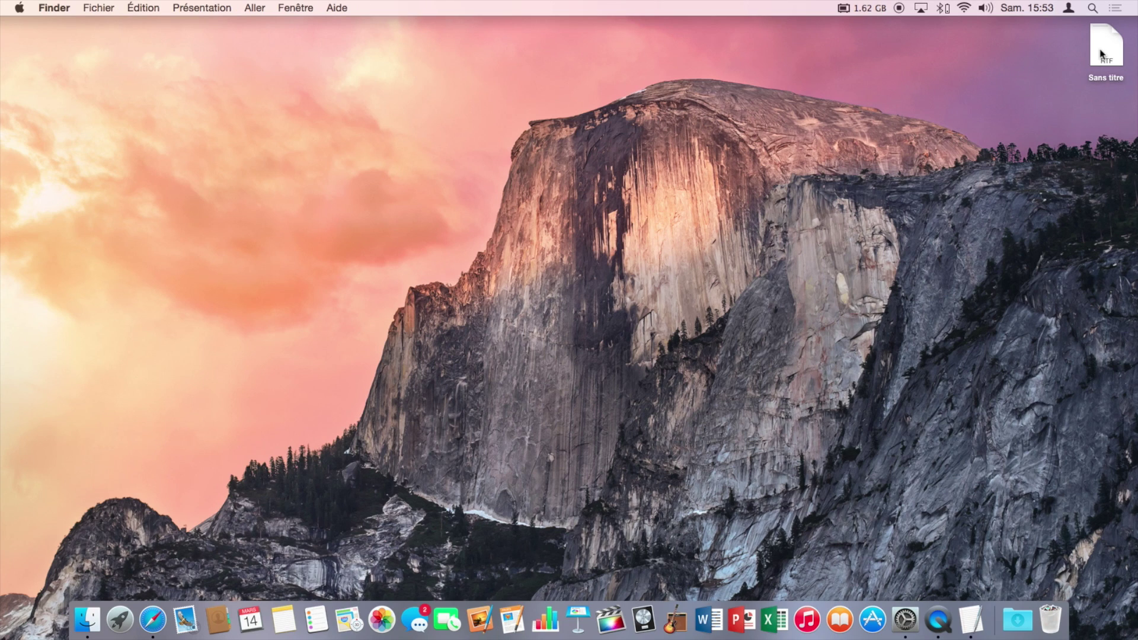
double_click(1102, 55)
drag(335, 215, 96, 214)
key(super+c)
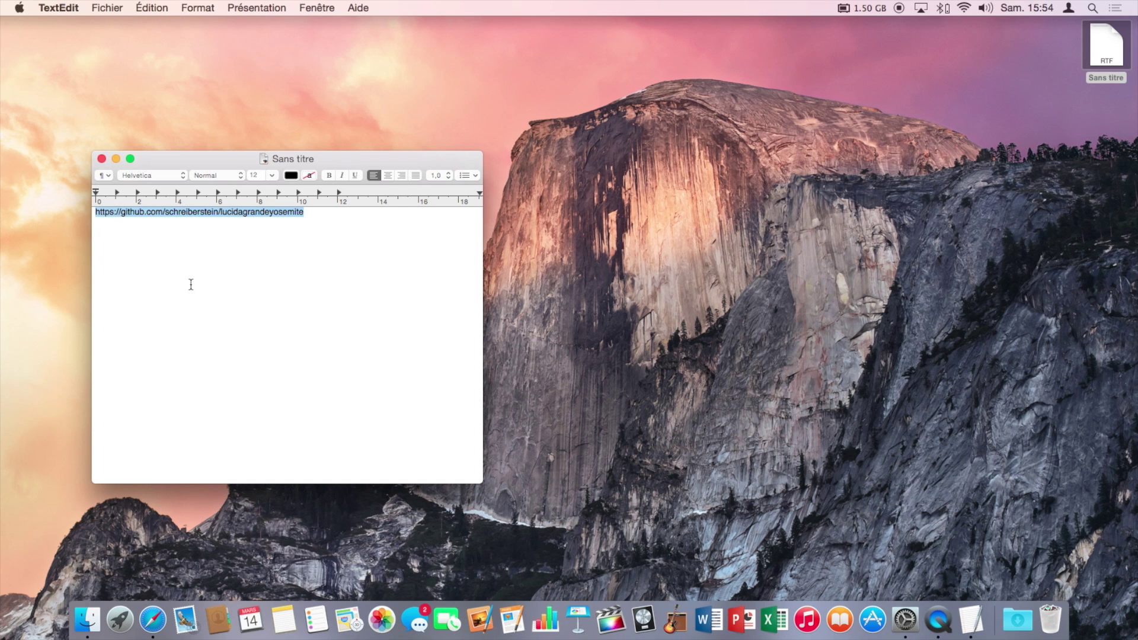
Paste the link to load the lucidagrandeyosemite repository and download it as a ZIP
click(153, 620)
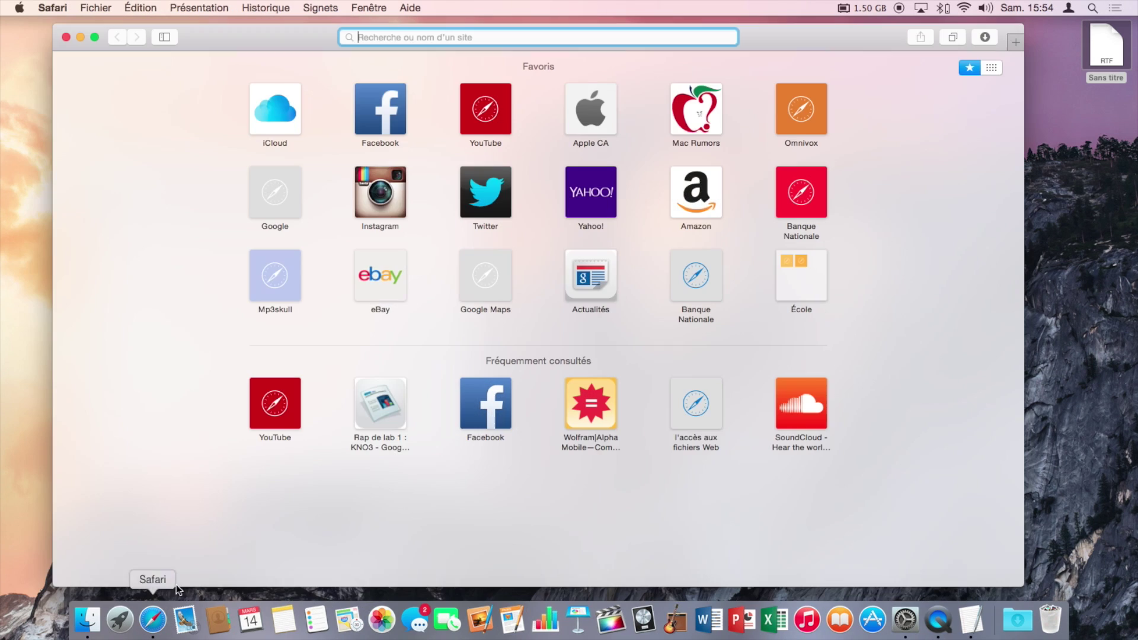
key(super+v)
key(Return)
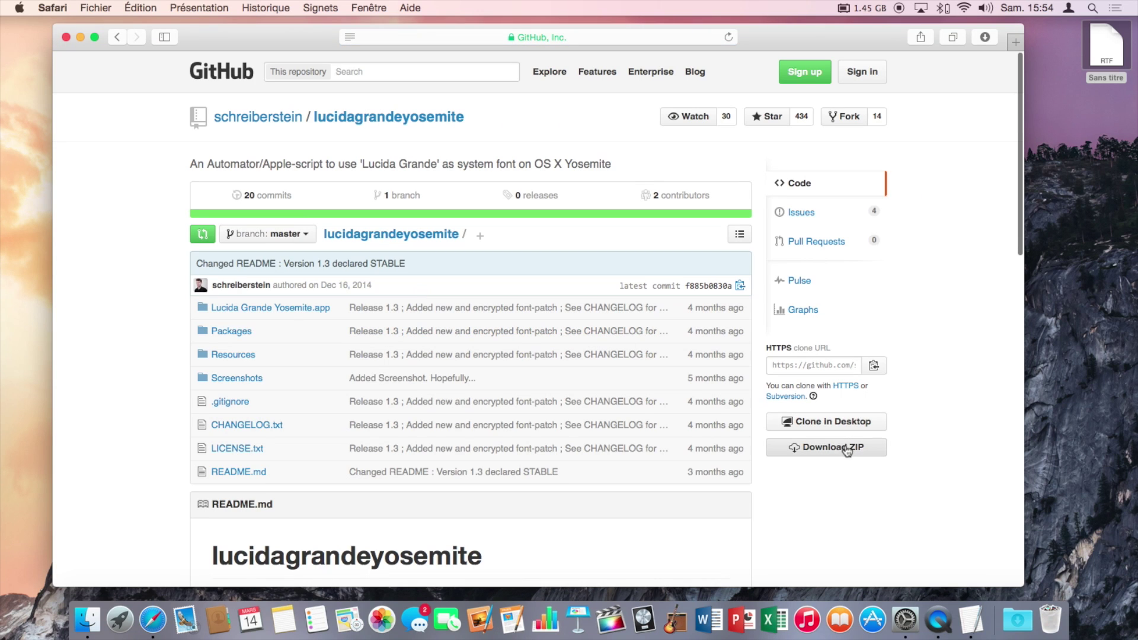
click(826, 449)
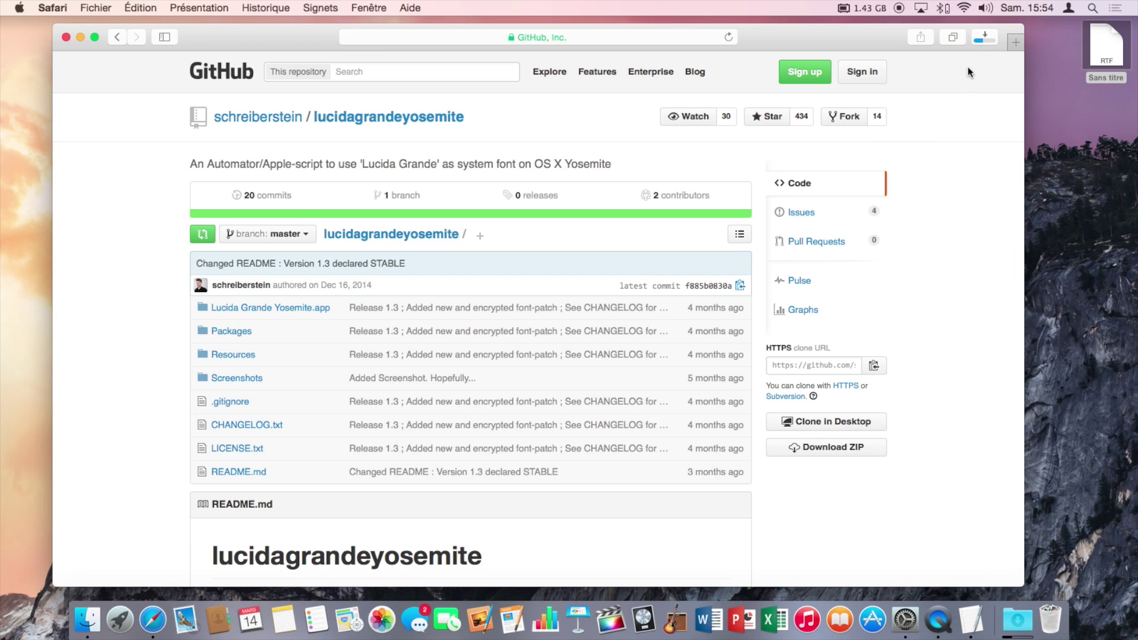
click(979, 41)
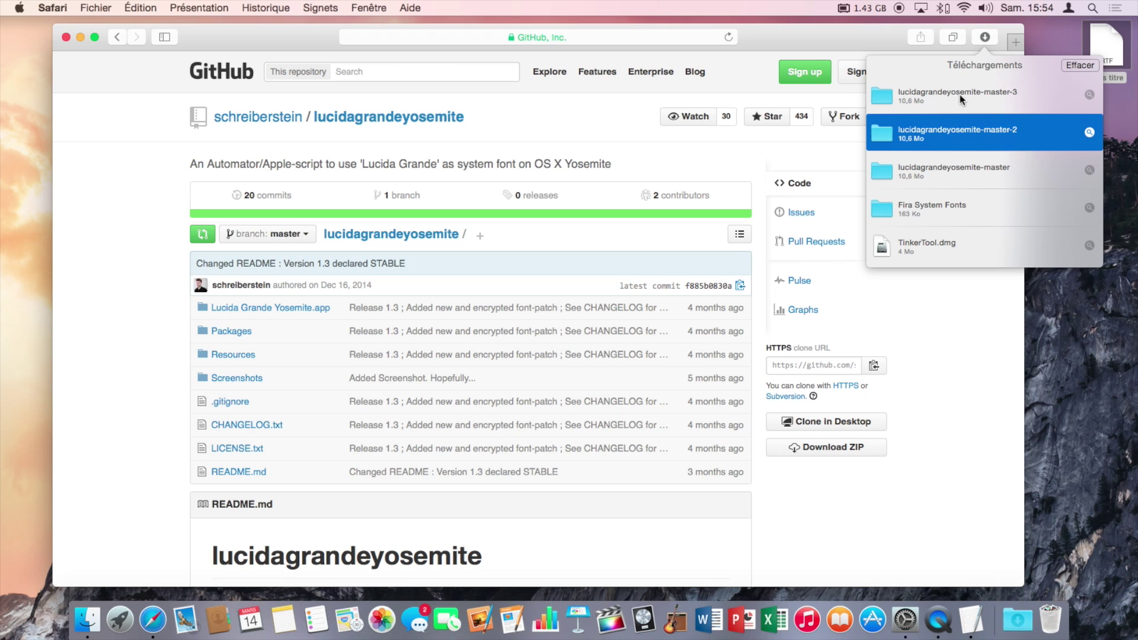
Launch Lucida Grande Yosemite from the downloaded lucidagrandeyosemite-master-3 folder, confirming it may open
double_click(959, 94)
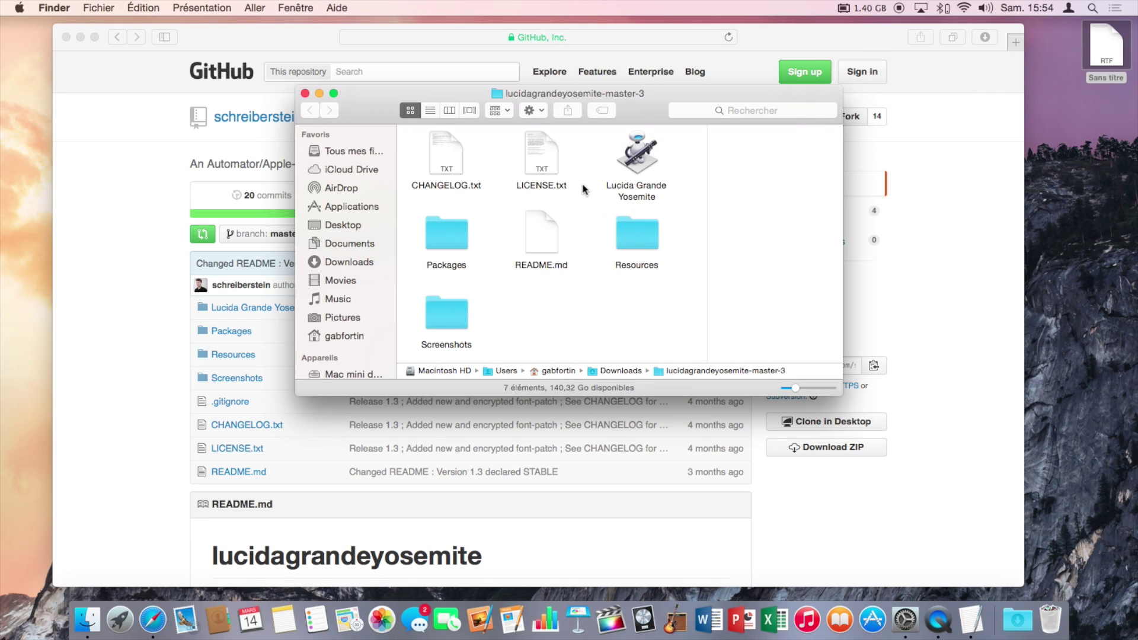
click(637, 164)
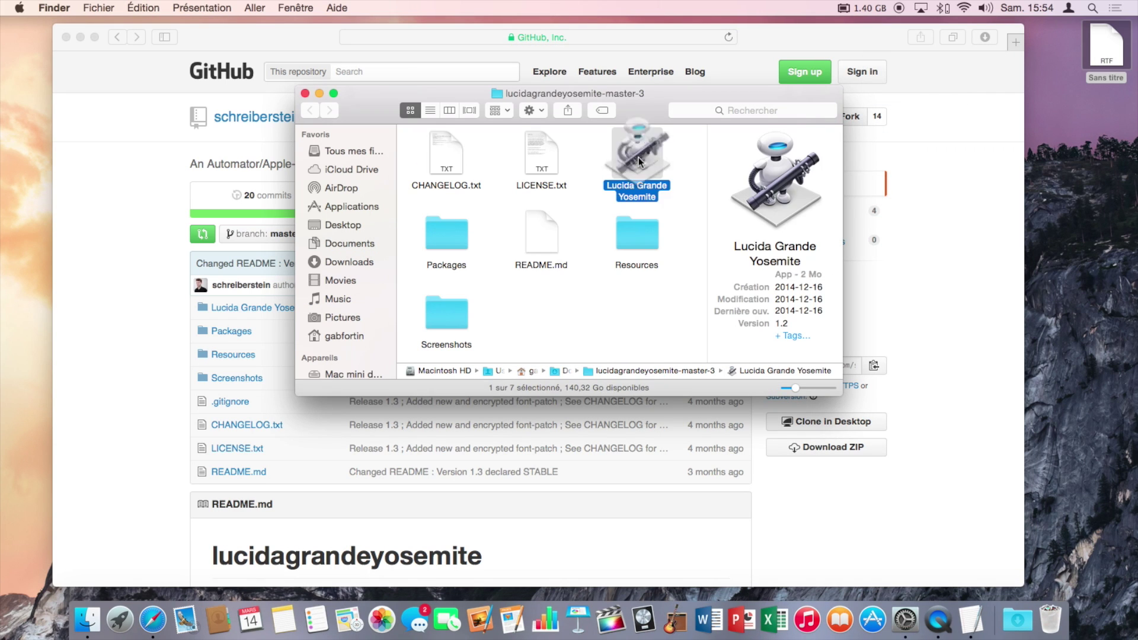
double_click(638, 157)
click(643, 221)
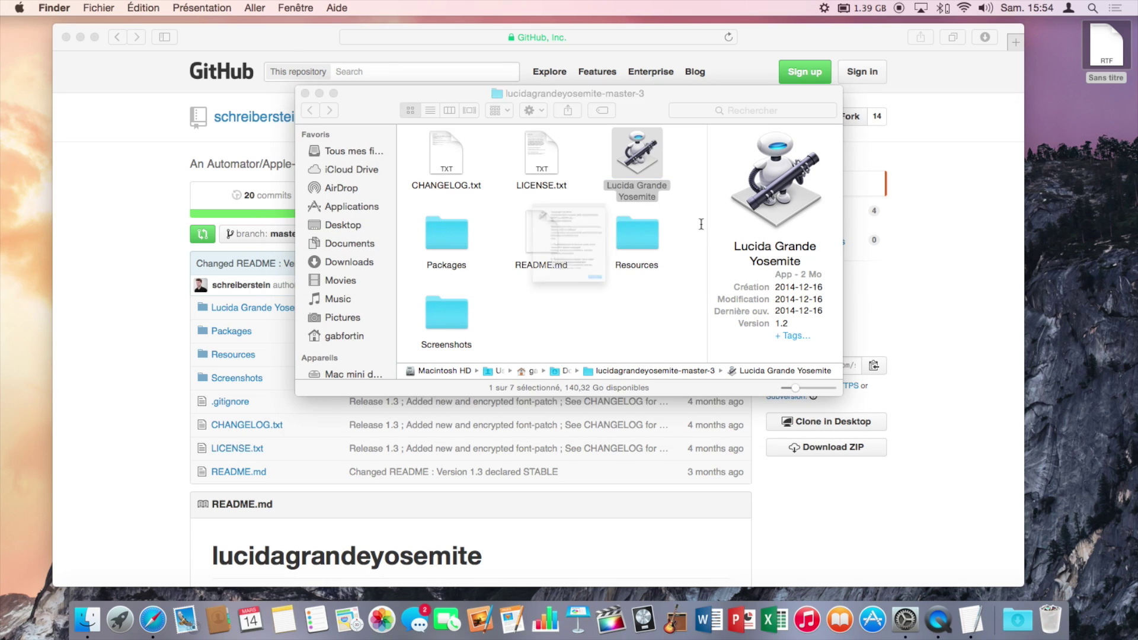
Accept the license, run Patch & Install & Clear font cache, and close the leftover windows
click(693, 375)
click(683, 455)
click(656, 377)
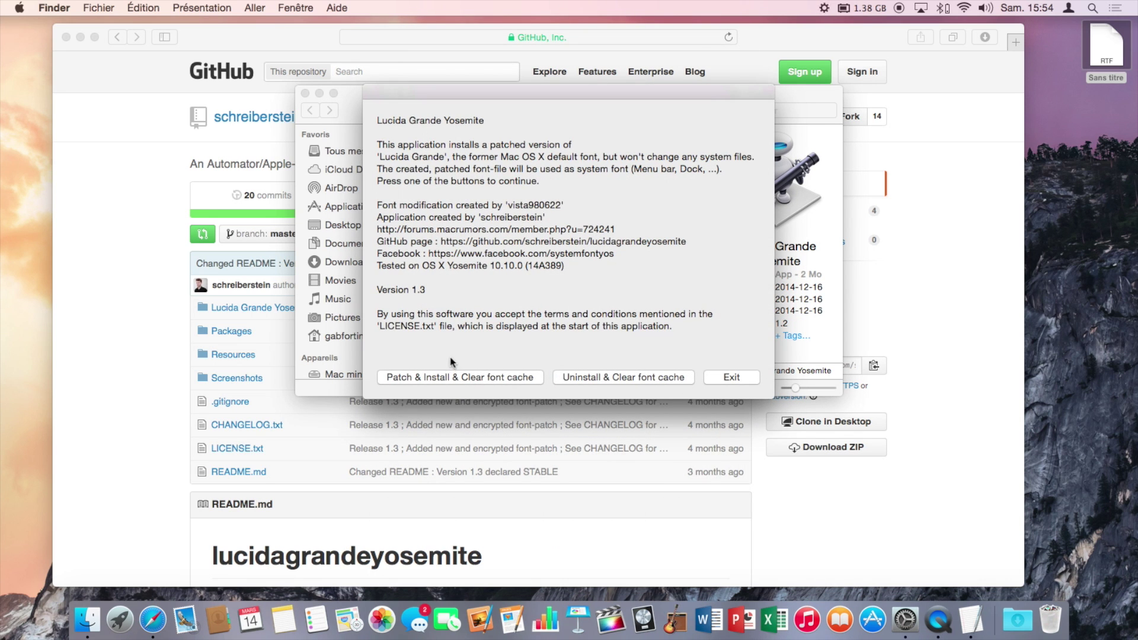
click(447, 376)
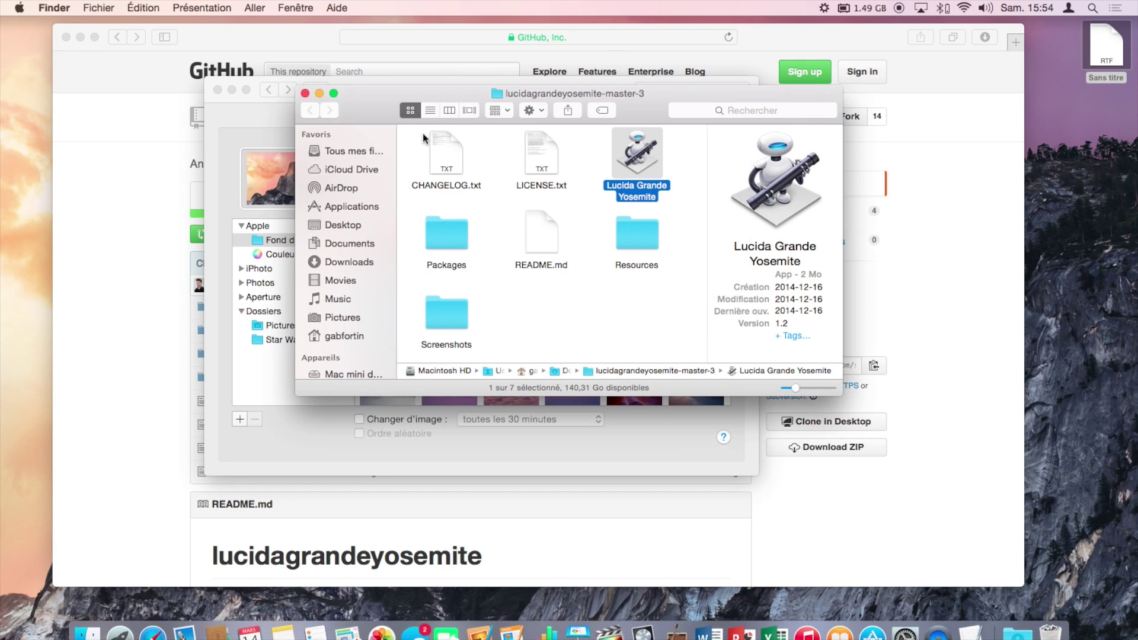
click(305, 93)
click(214, 90)
View the General preferences pane in the new Lucida Grande font, then close System Preferences
click(60, 37)
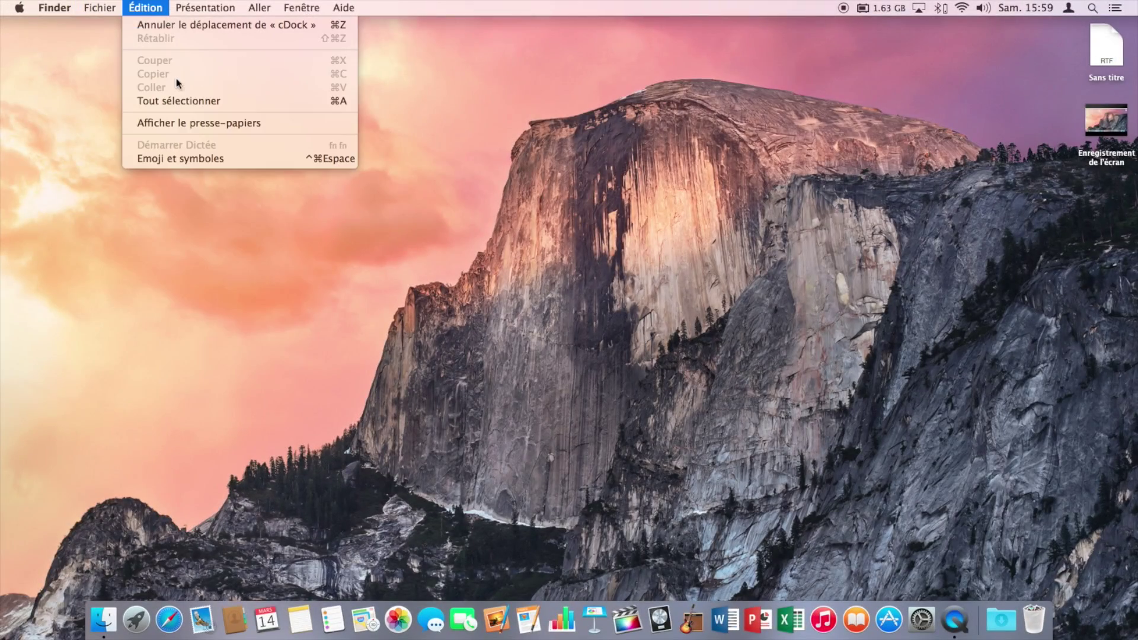
click(224, 244)
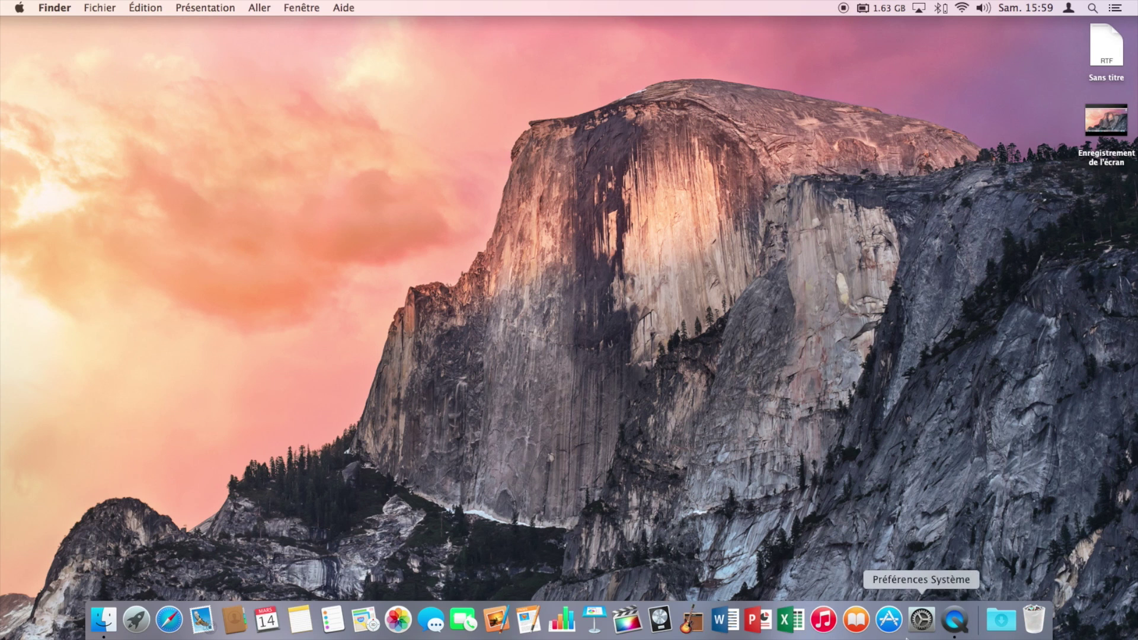
click(921, 620)
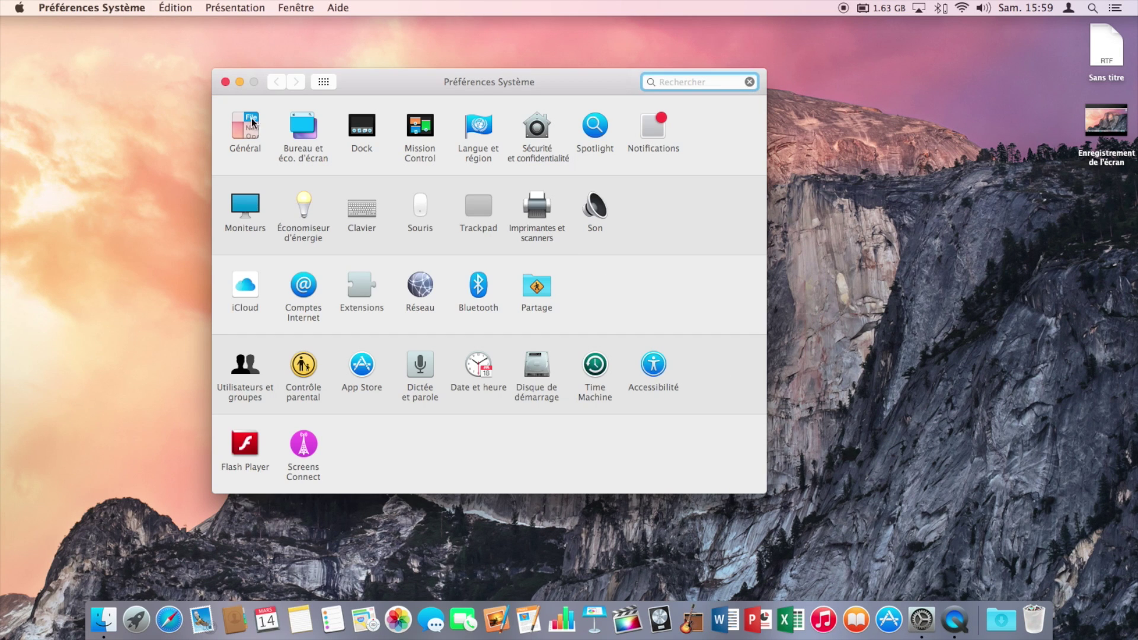
click(244, 125)
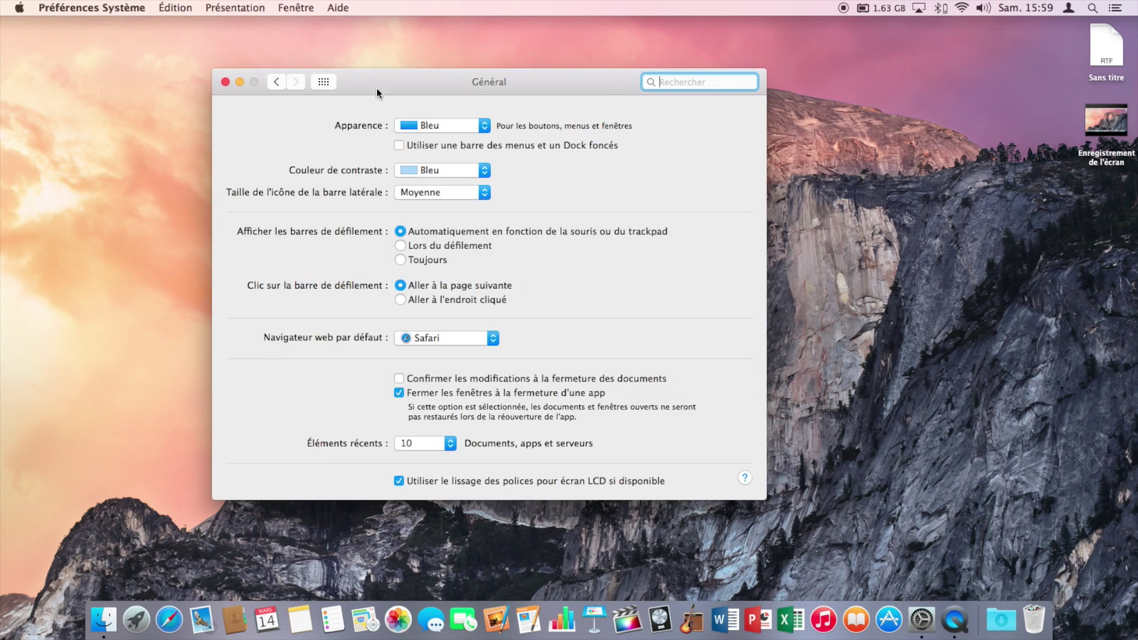
click(225, 82)
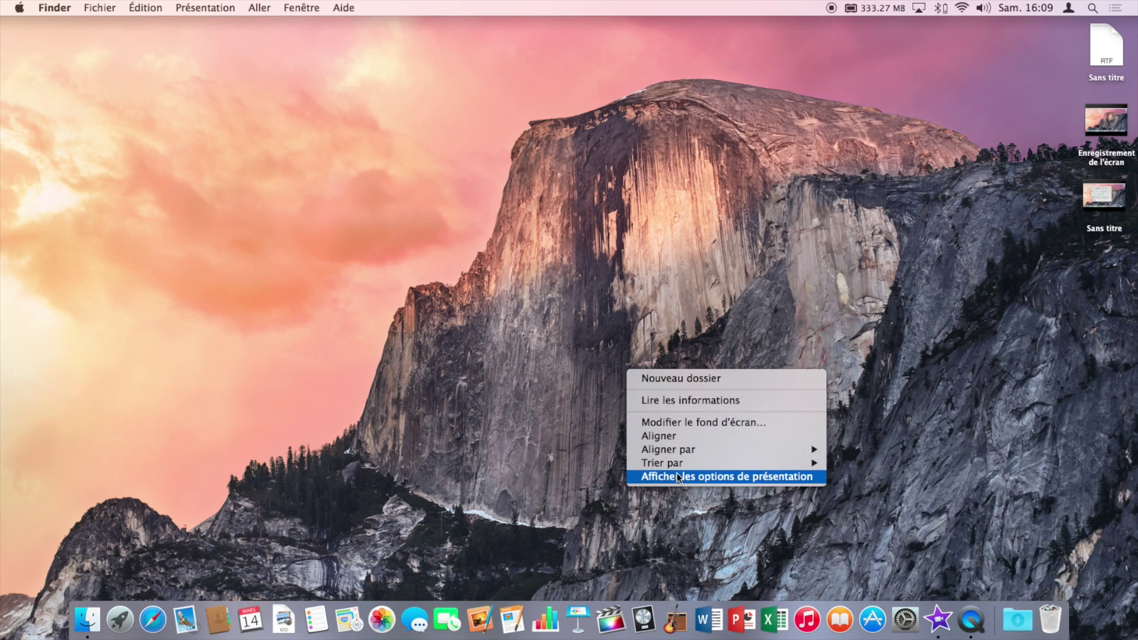
click(675, 473)
mouse_move(985, 119)
mouse_down()
mouse_move(895, 119)
mouse_move(517, 58)
mouse_up()
click(505, 51)
click(71, 8)
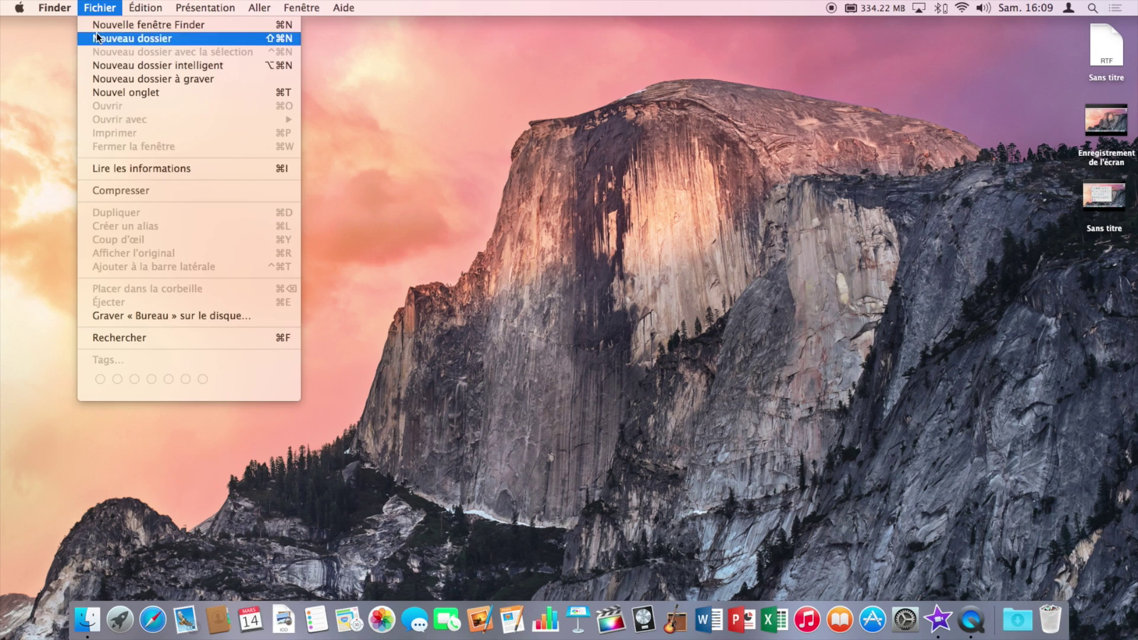
click(142, 8)
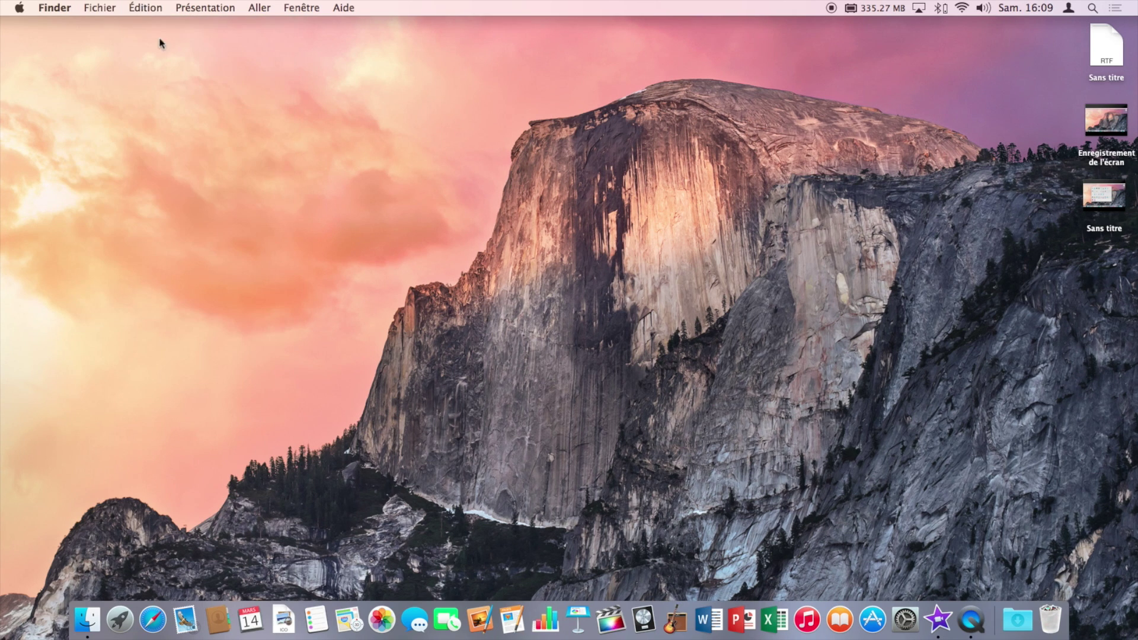